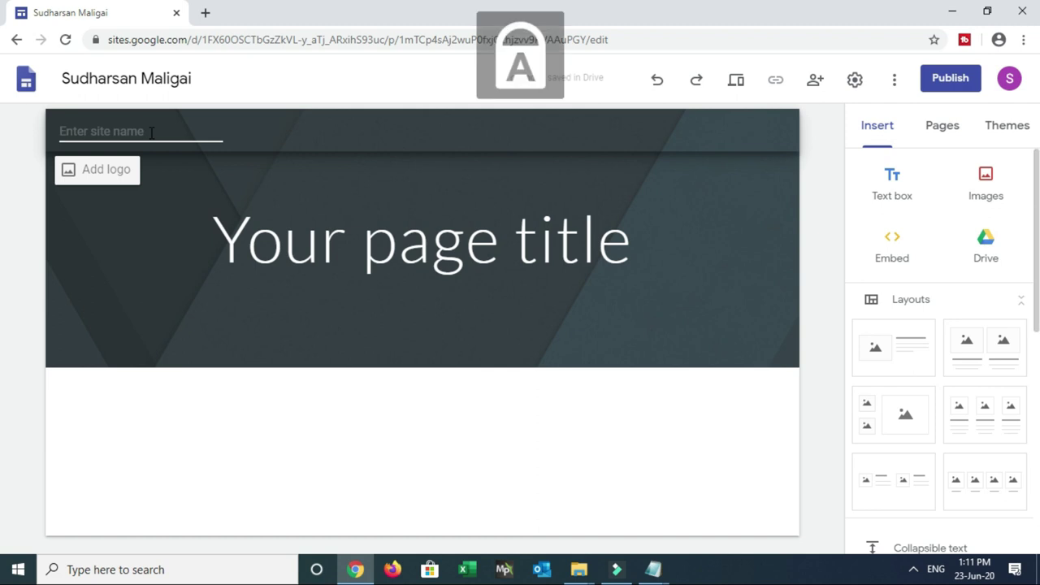
Enter "Sudharsan Maligai" as the site name in the page header.
key(Caps_Lock)
text(udharsan)
key(Caps_Lock)
text(M)
key(Caps_Lock)
text(aiigai)
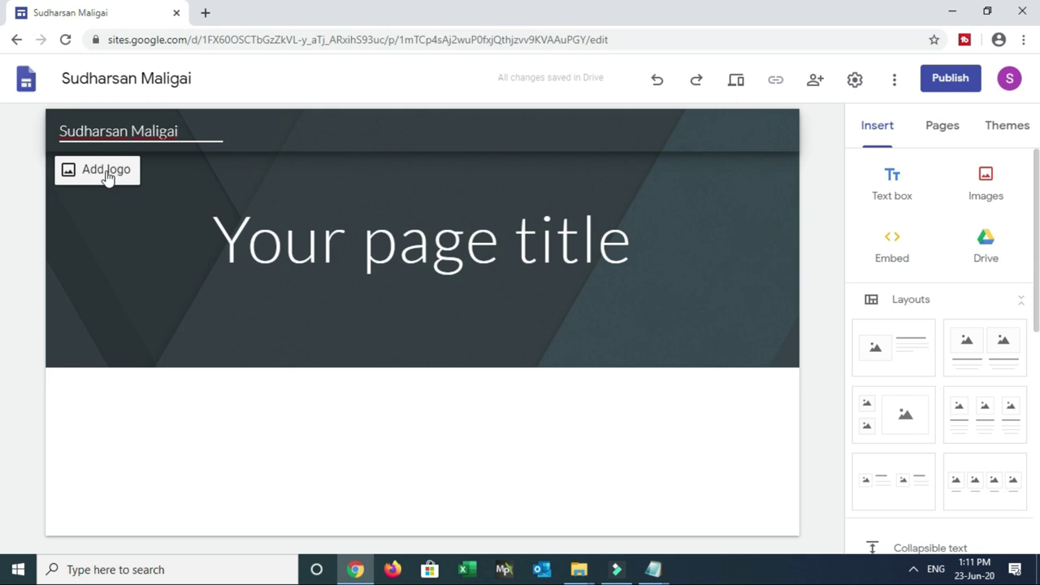
Set the site's navigation mode to Side and its color to White in the site settings.
click(104, 174)
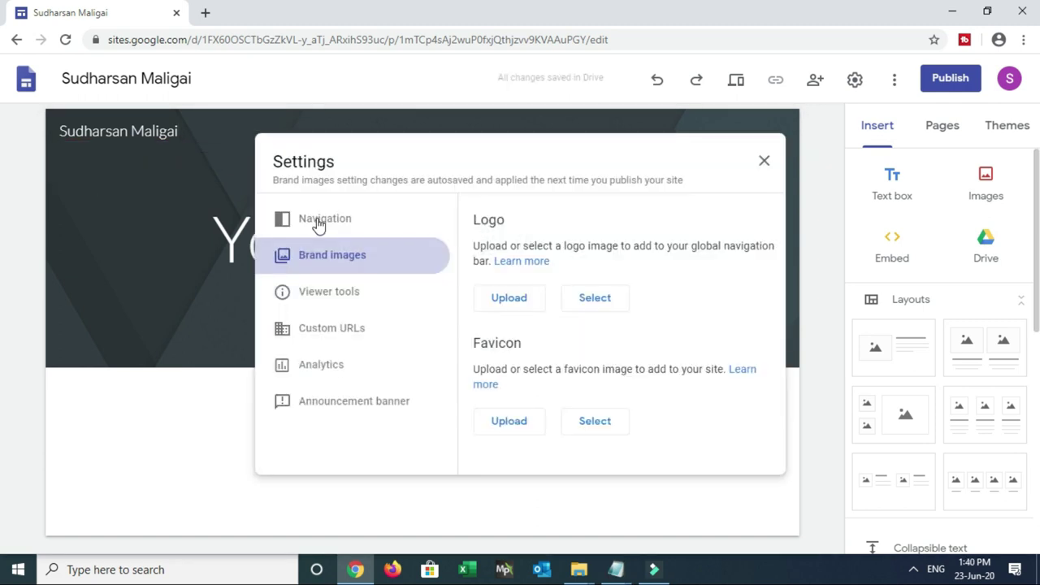
click(319, 226)
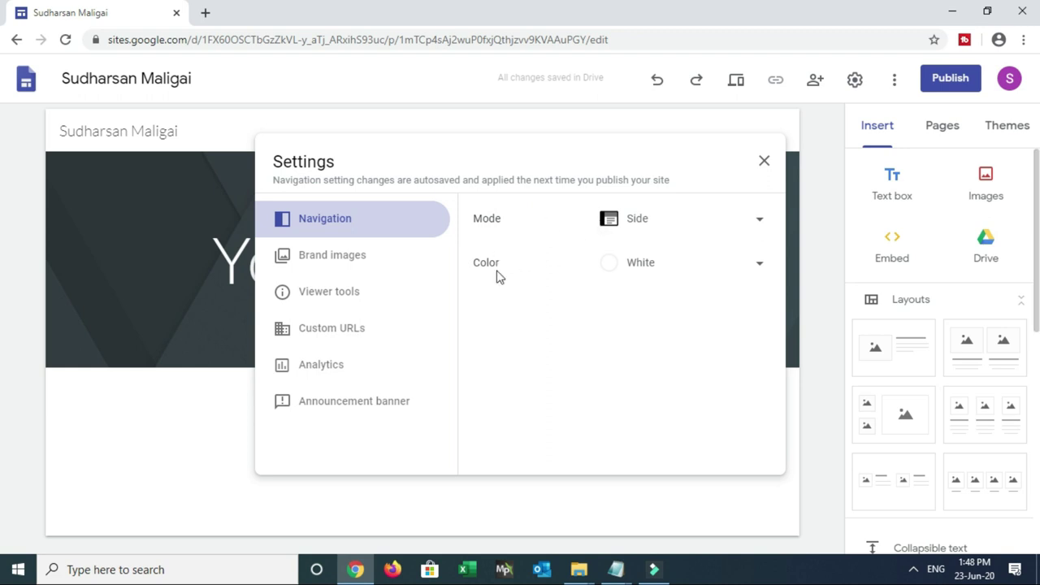
click(760, 225)
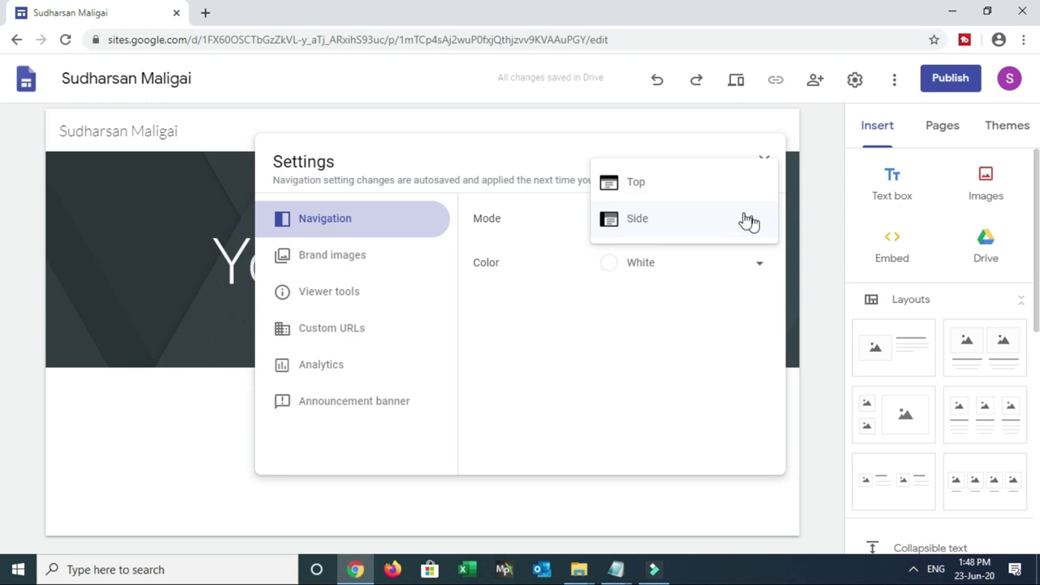
click(643, 224)
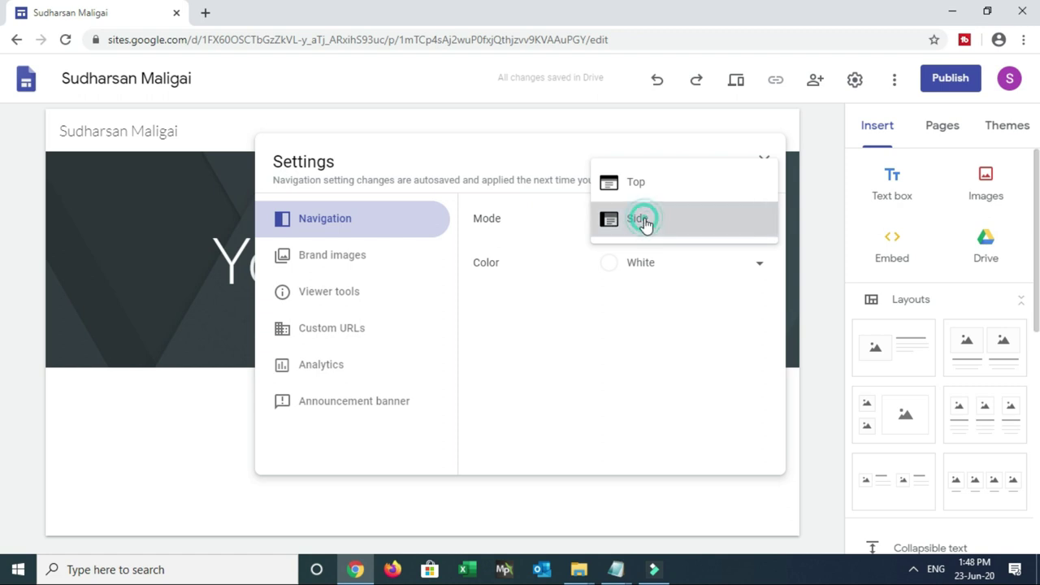
click(520, 263)
click(654, 274)
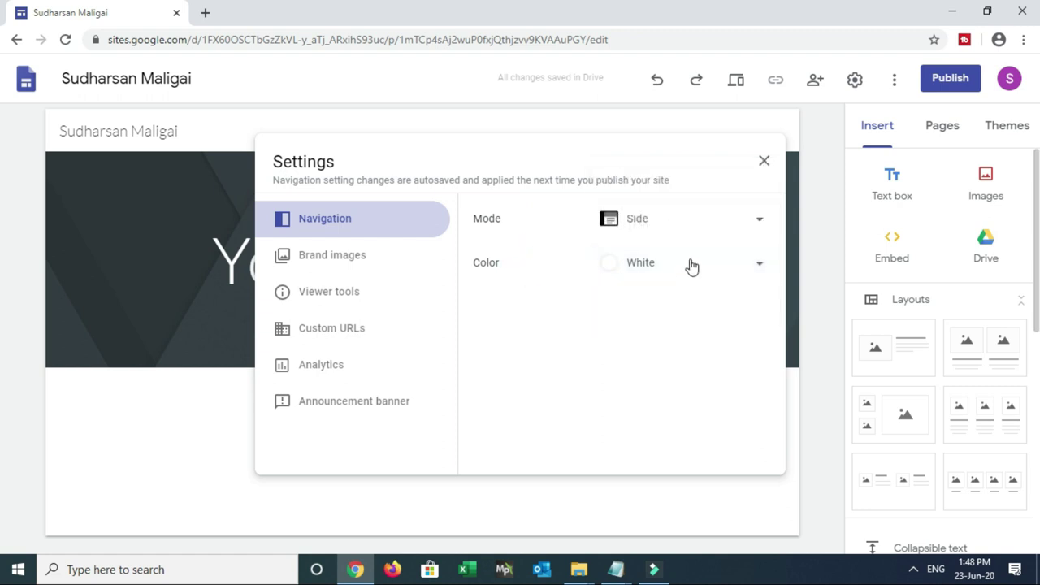
click(761, 268)
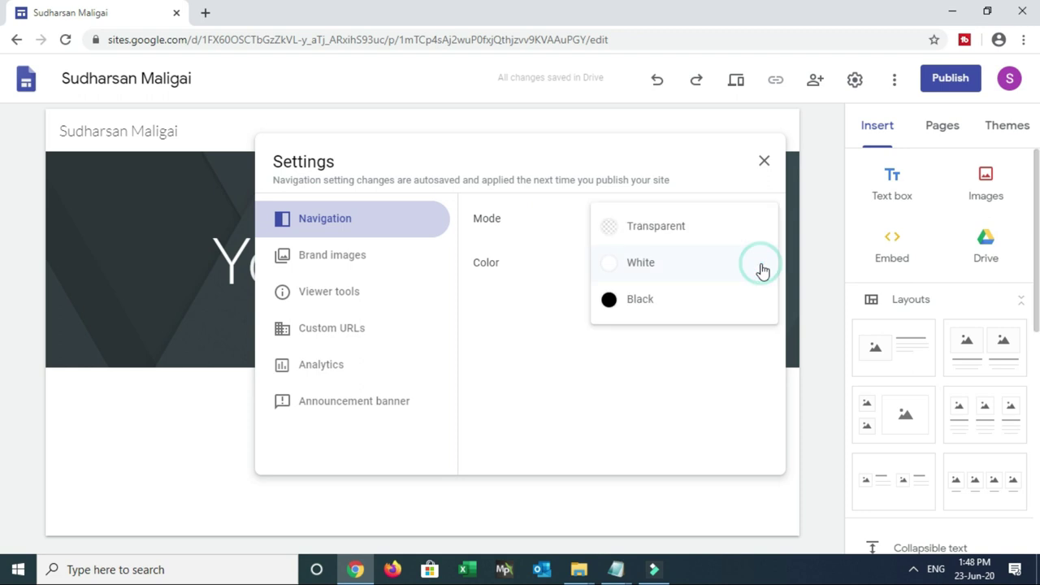
click(638, 266)
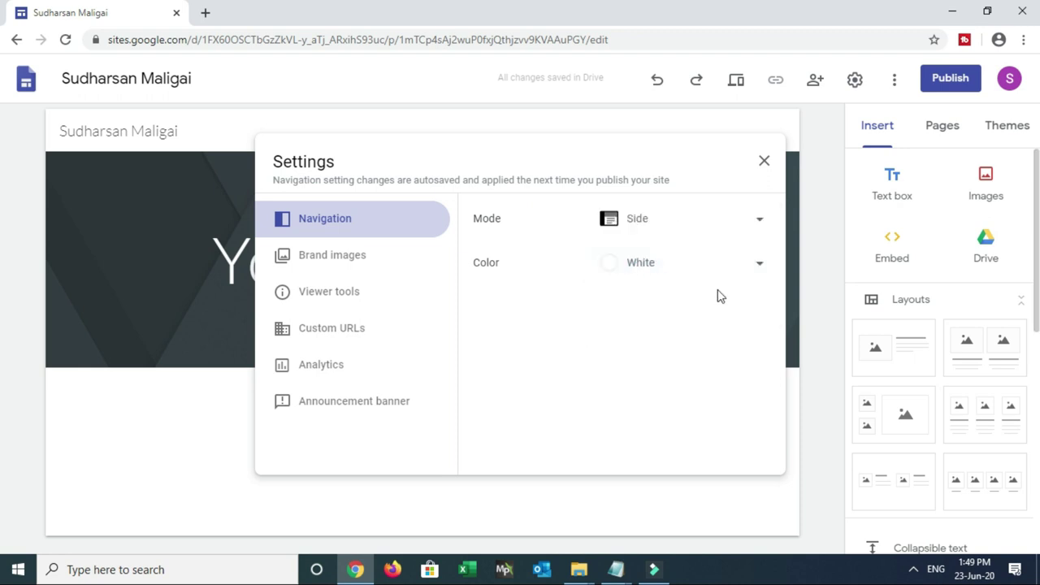
Upload the image SM LOGO COLOUR1 from the Desktop's item folder as the site logo.
click(427, 267)
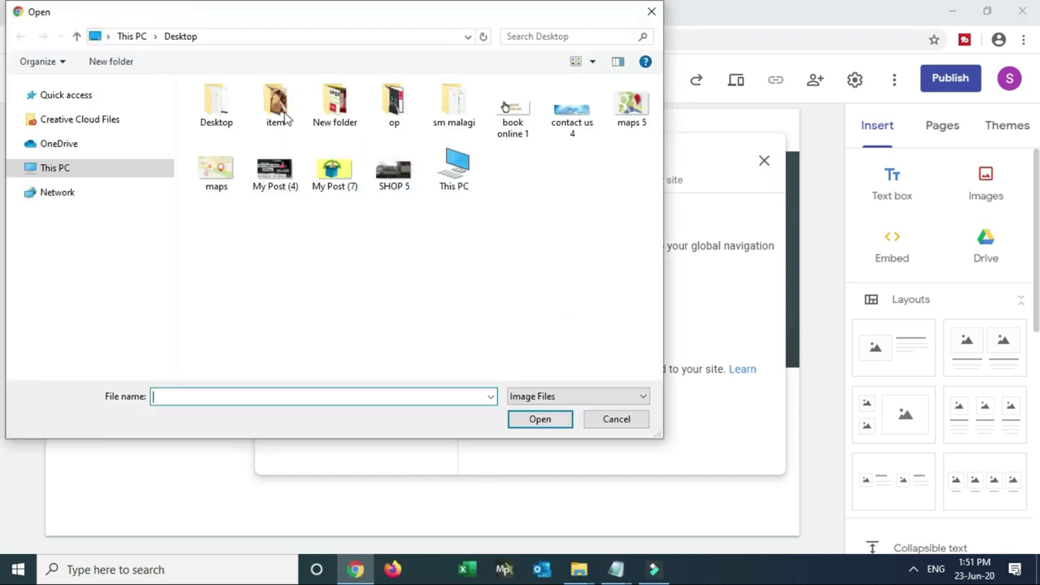
click(288, 117)
double_click(290, 119)
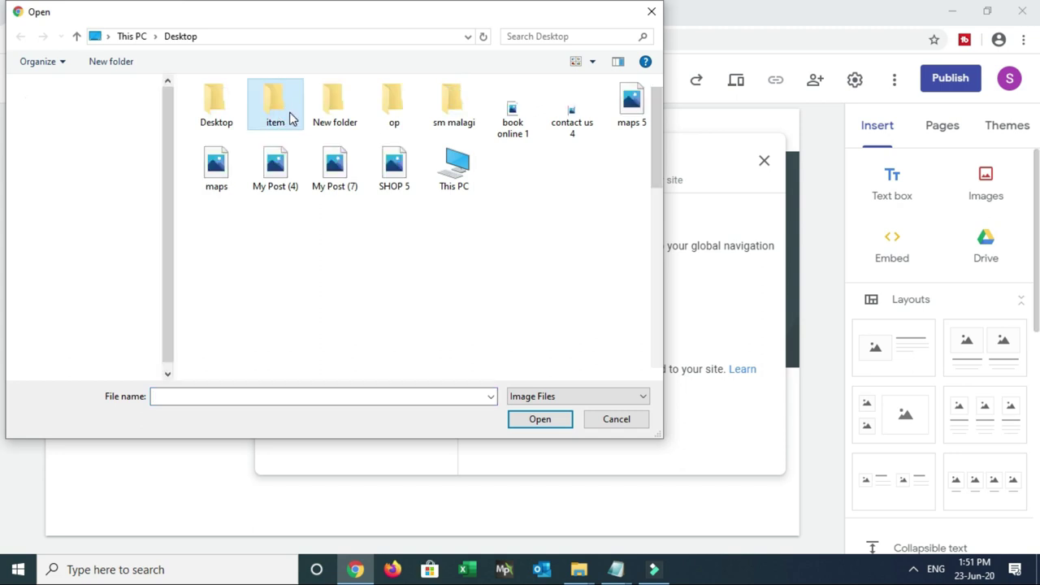
drag(655, 147, 629, 325)
click(228, 224)
click(538, 419)
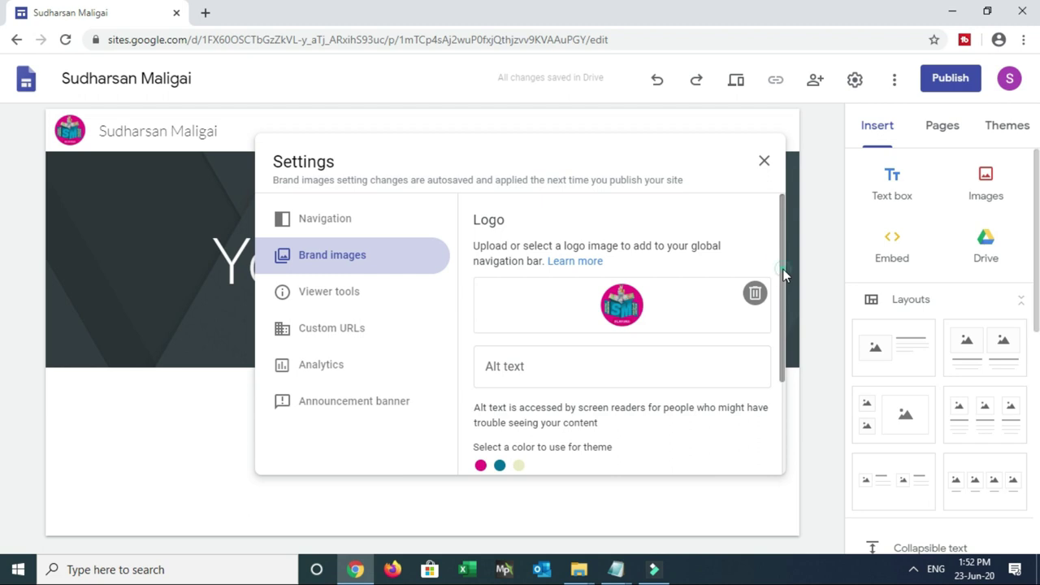
Upload the image SM LOGO COLOUR2 from the item folder as the site's favicon.
drag(783, 268, 788, 371)
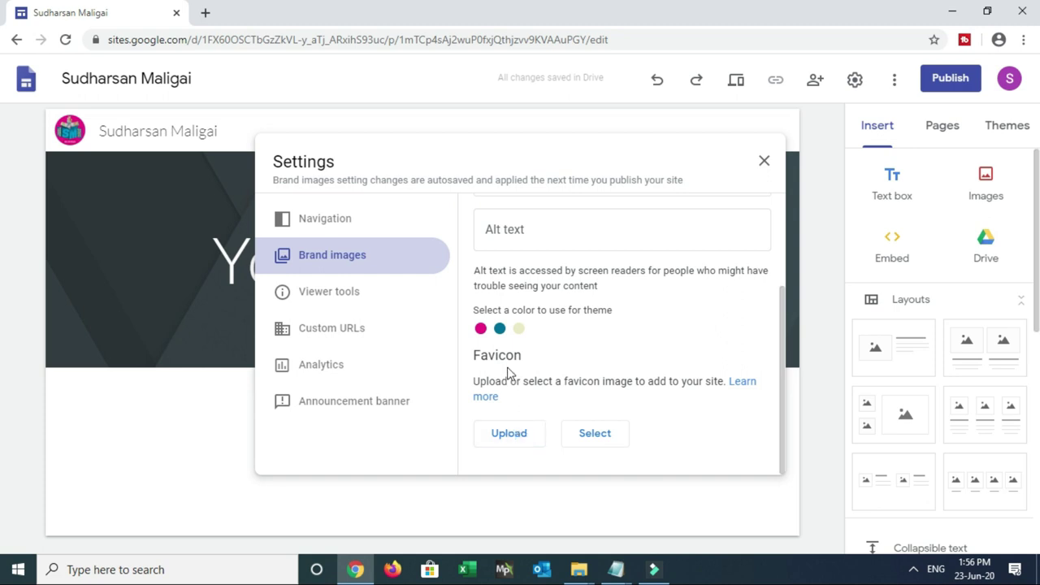
click(510, 437)
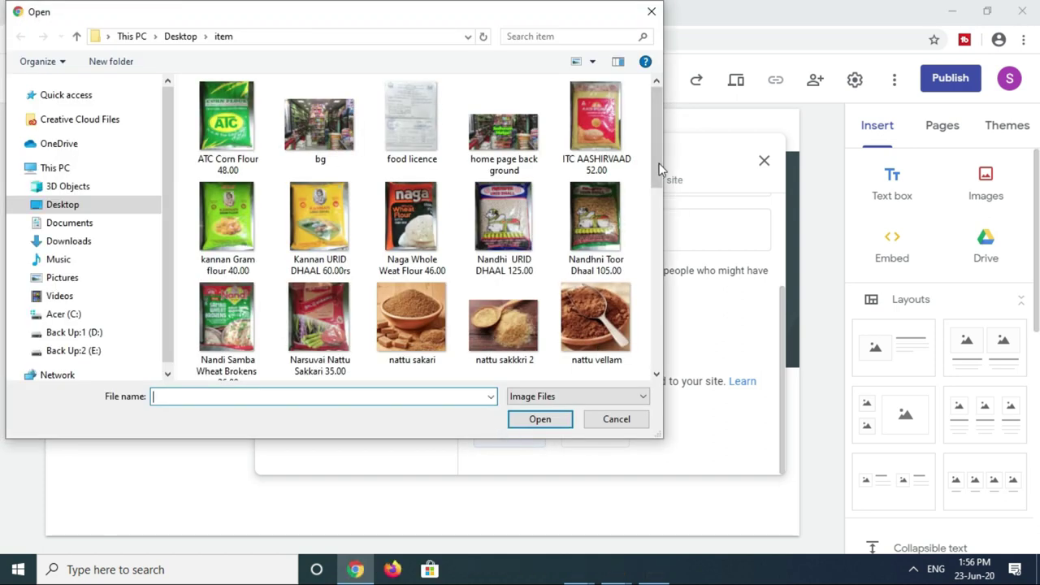
drag(658, 166, 646, 353)
click(323, 270)
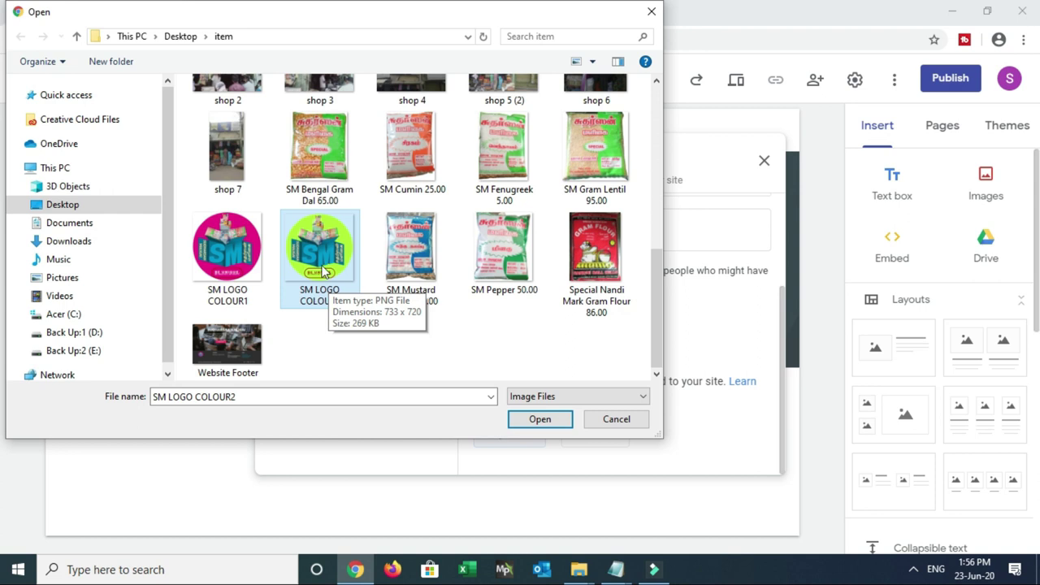
click(538, 420)
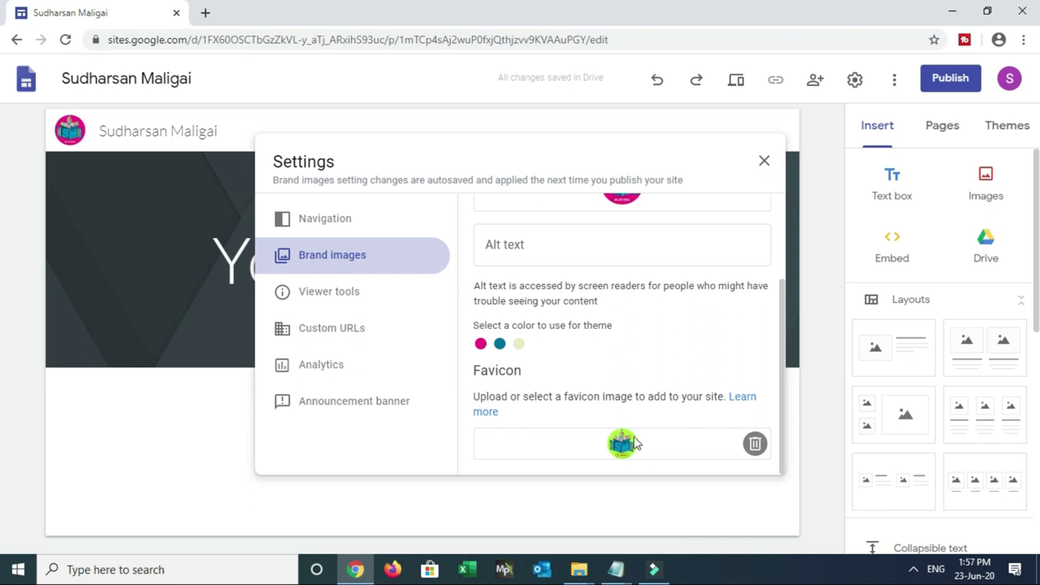
Toggle the Show anchor links option in the viewer tools settings.
click(333, 301)
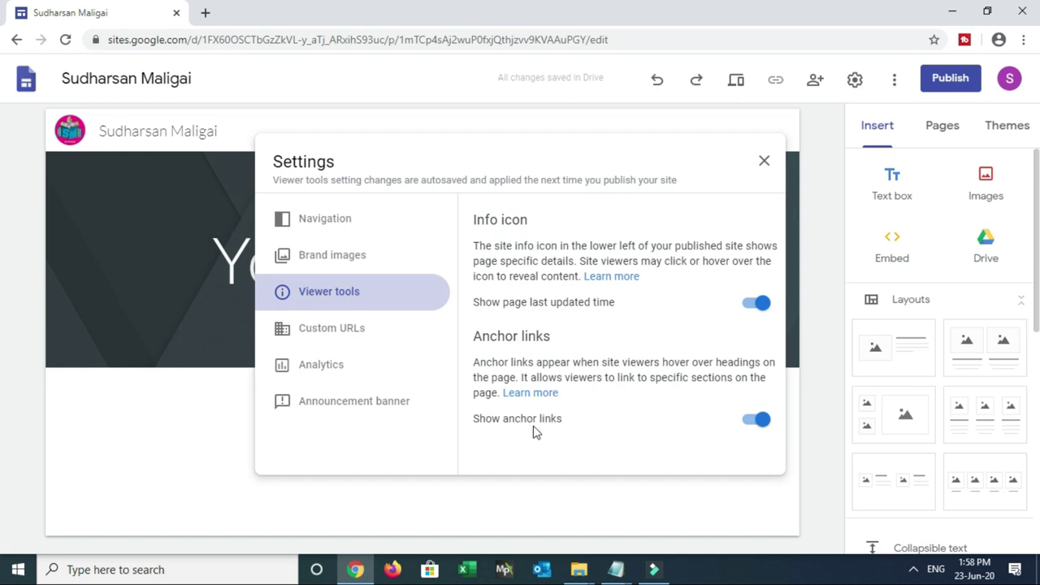
click(751, 421)
click(762, 423)
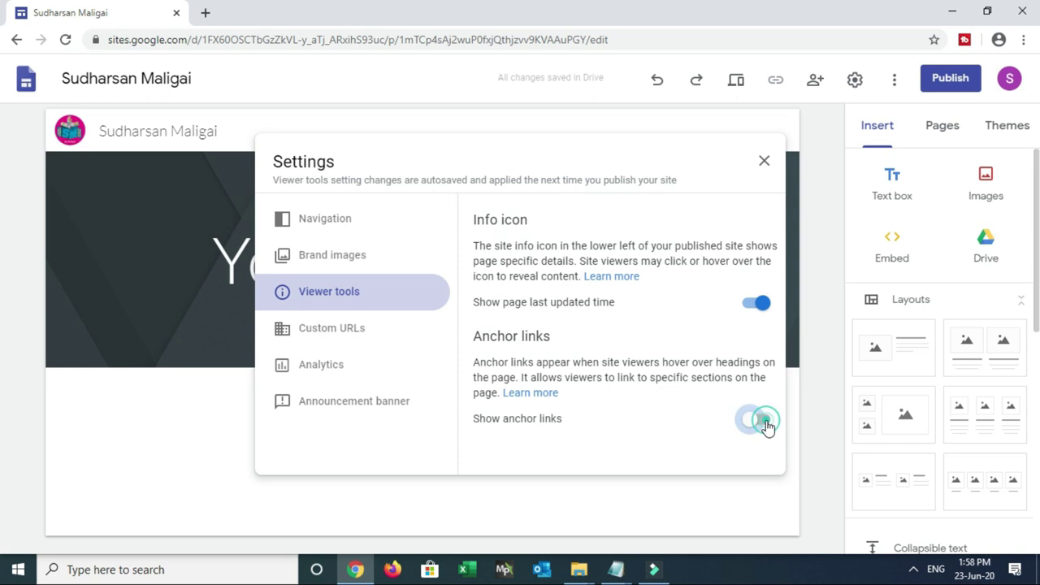
Review the custom URL field and the Google Analytics tracking ID field in the site settings.
click(332, 334)
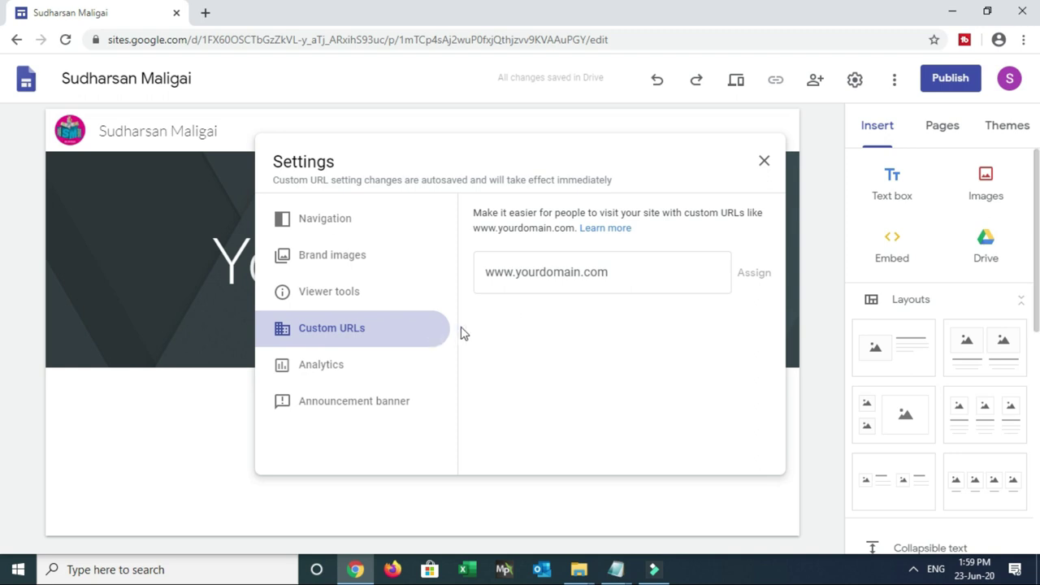
click(636, 273)
click(317, 370)
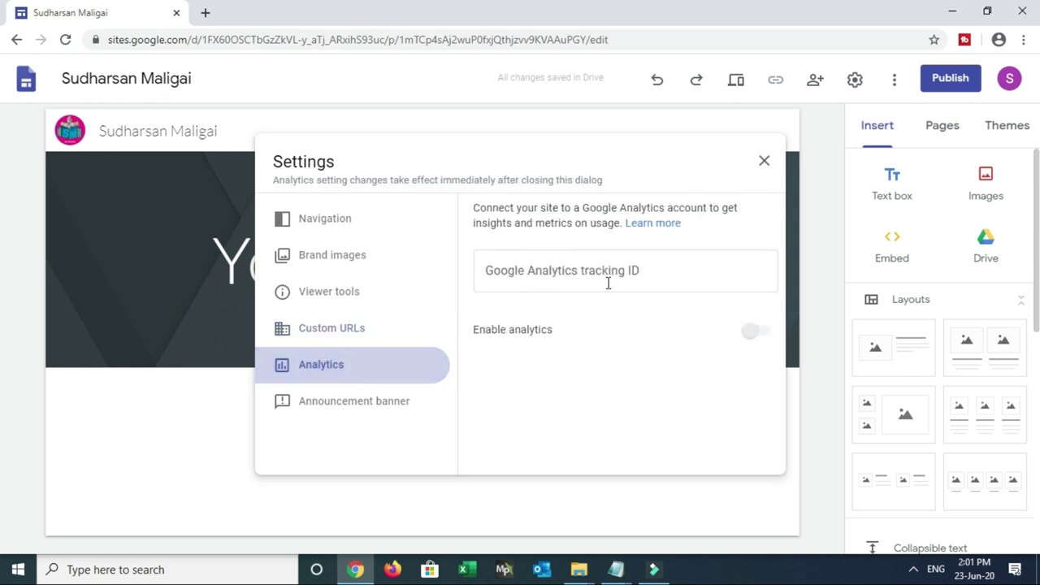
click(669, 275)
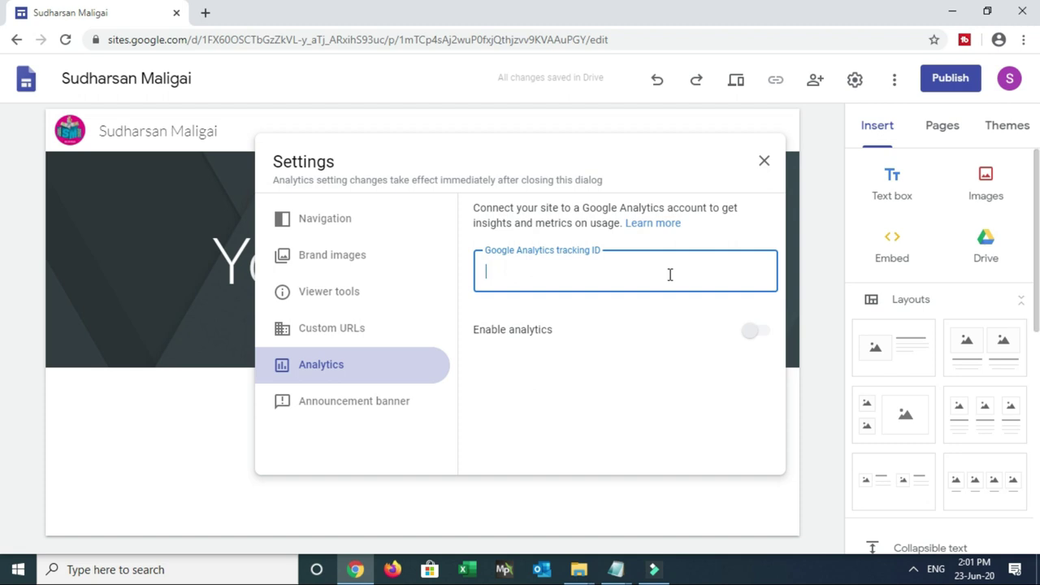
click(551, 273)
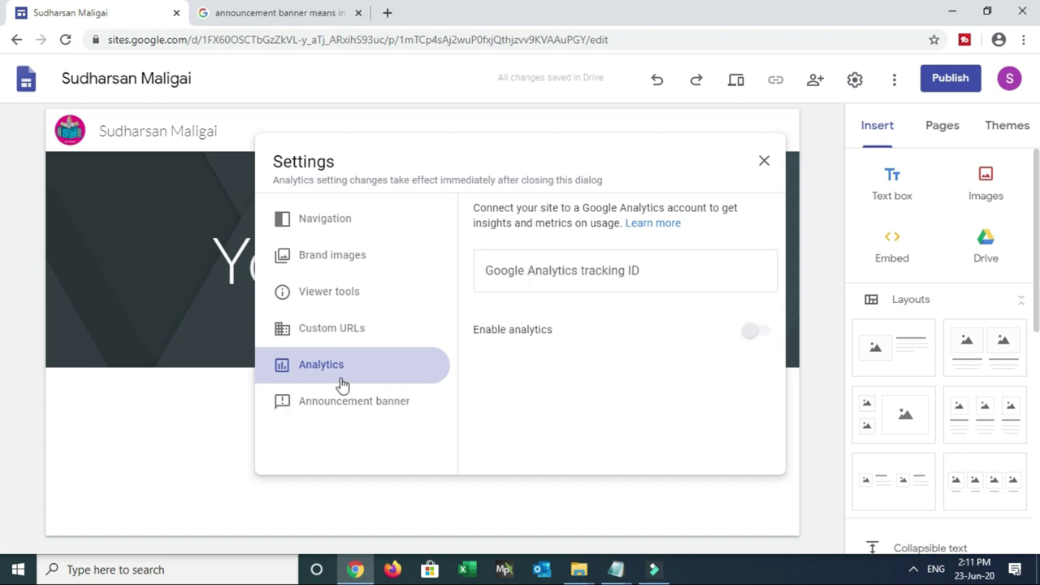
Enable the announcement banner and set its color to red (#D52C1F).
click(328, 410)
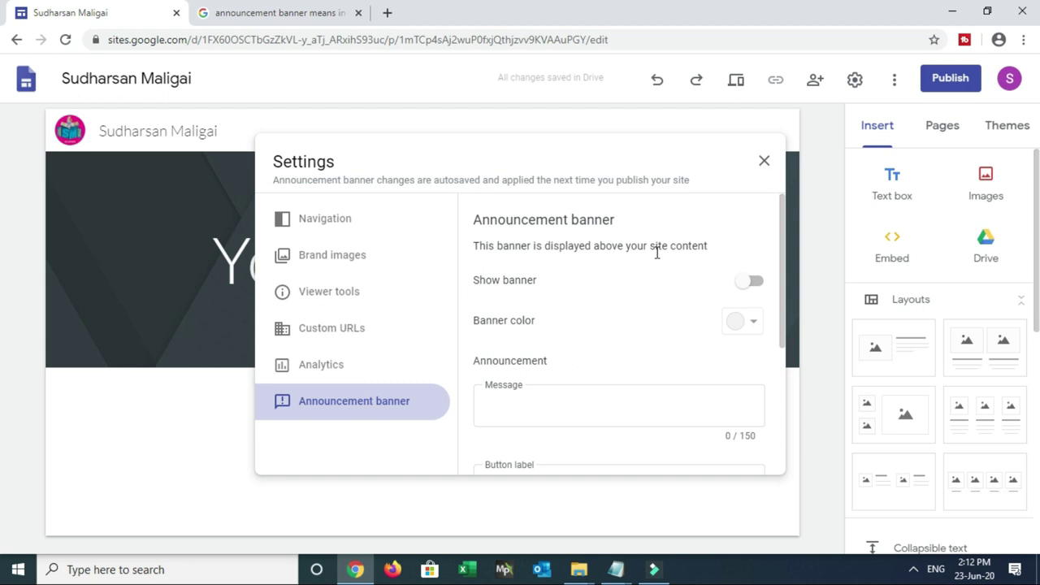
click(758, 286)
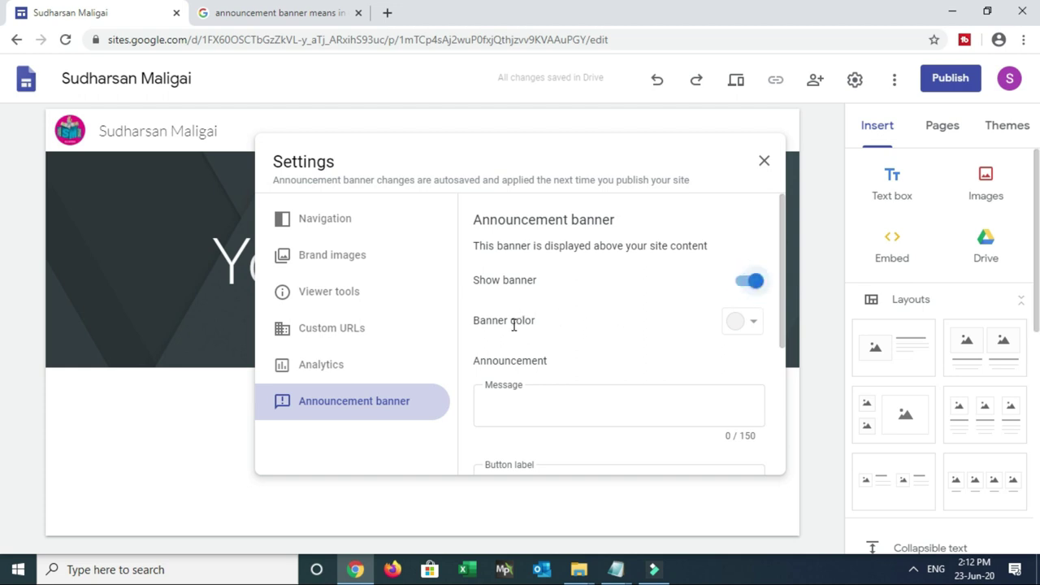
click(752, 323)
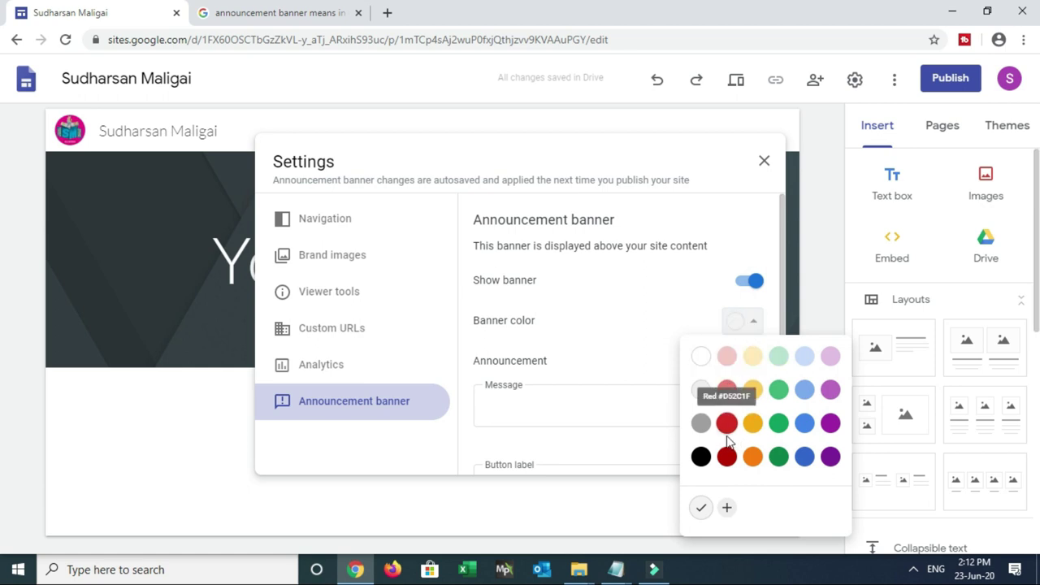
click(726, 423)
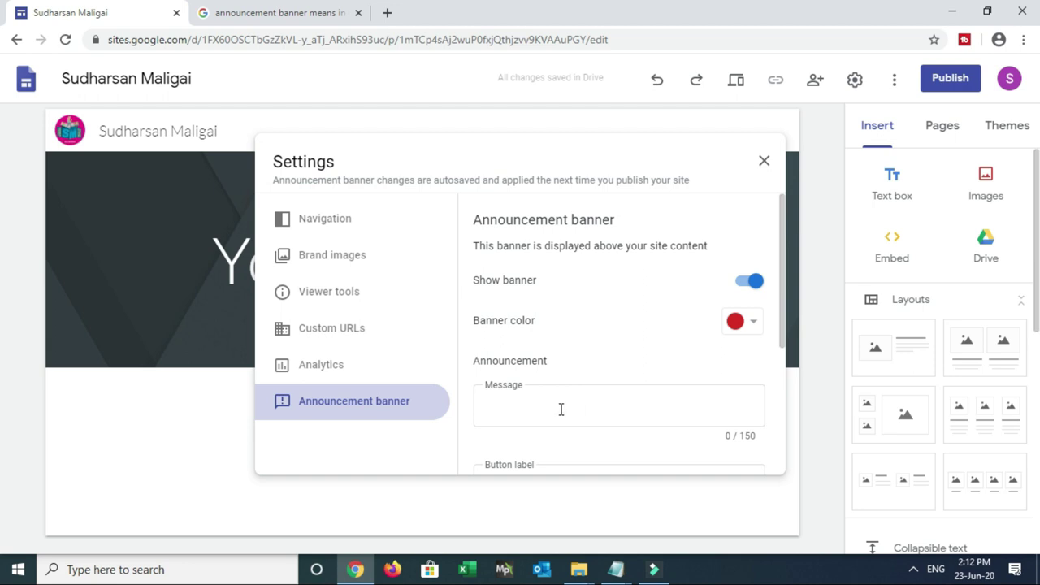
Review the banner's message, button label, link and visibility options, and close the settings.
click(516, 414)
drag(780, 333, 780, 406)
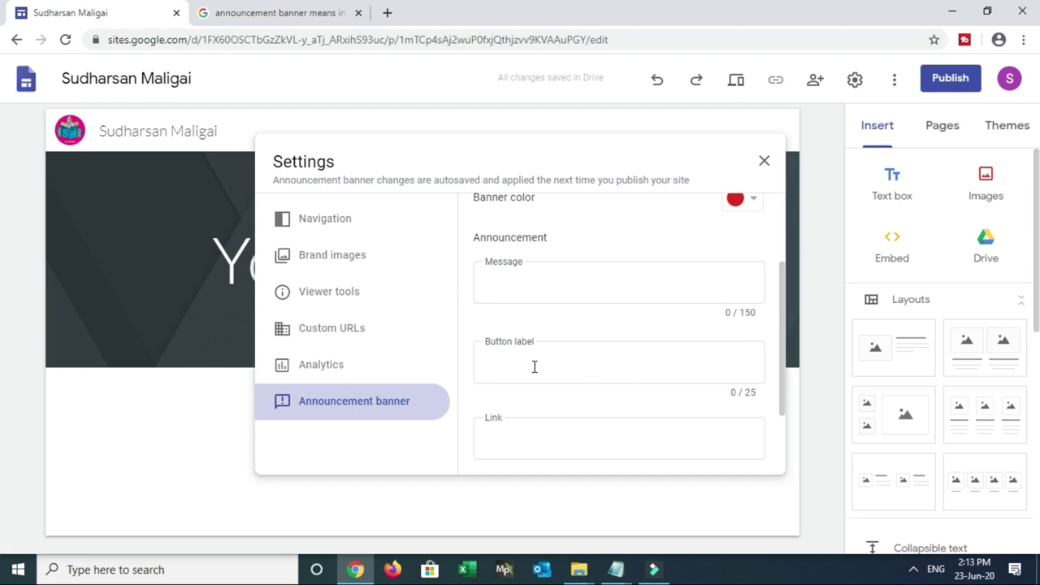
click(781, 326)
drag(782, 327, 780, 383)
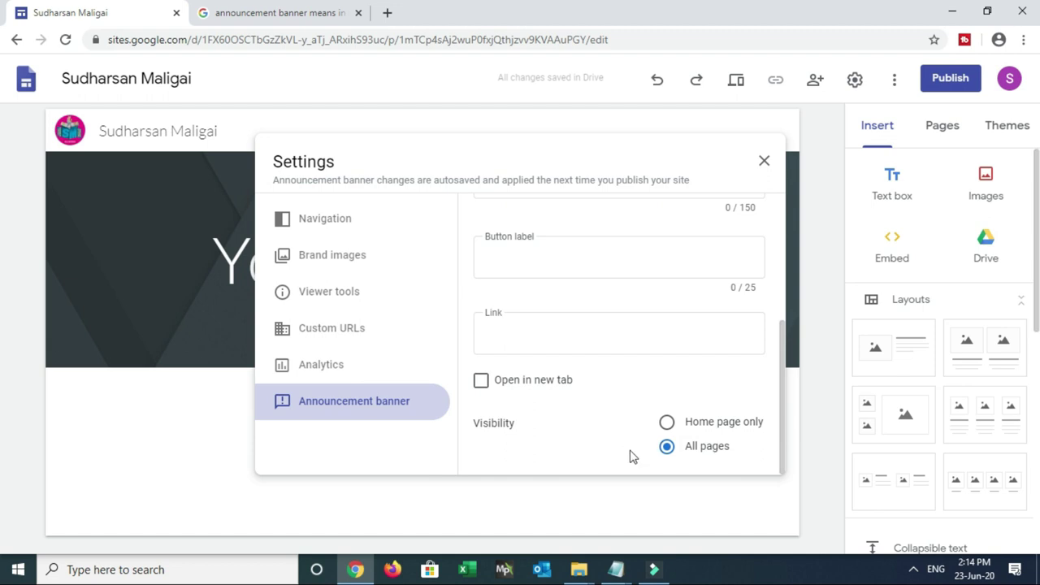
click(795, 368)
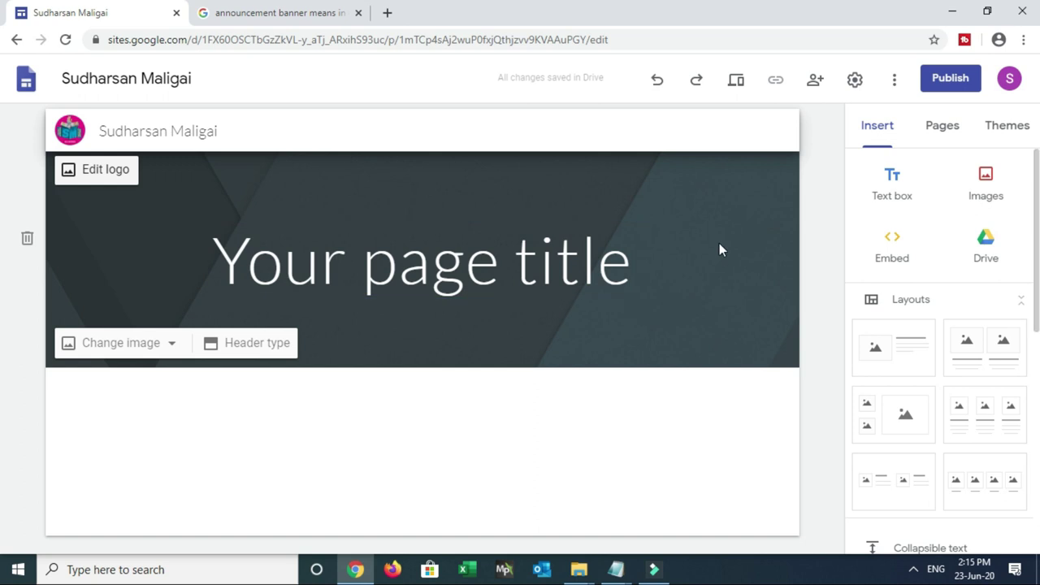
Examine the gallery and image search sources offered for the header image, and close the image picker.
click(172, 347)
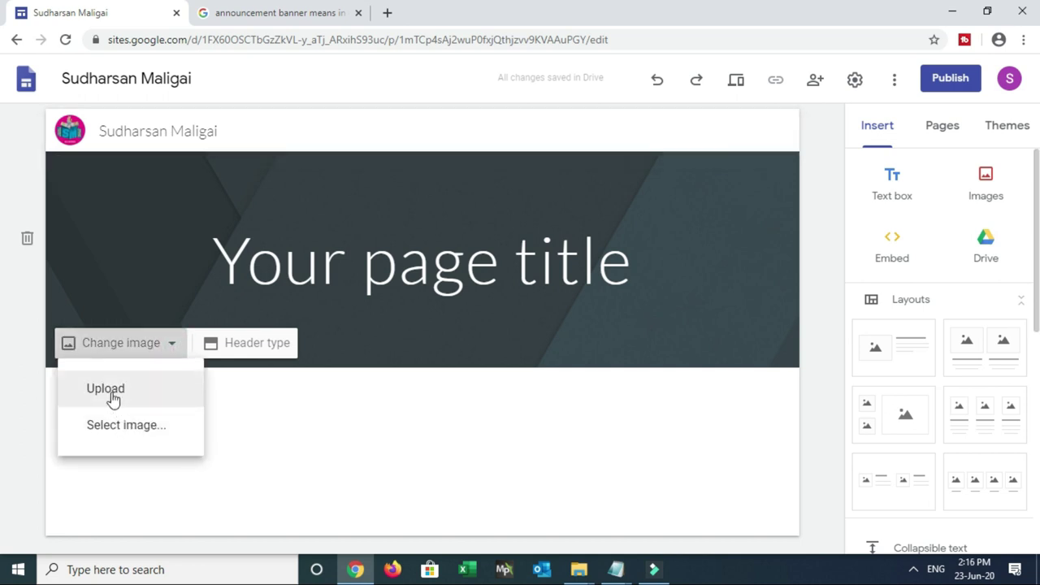
click(135, 430)
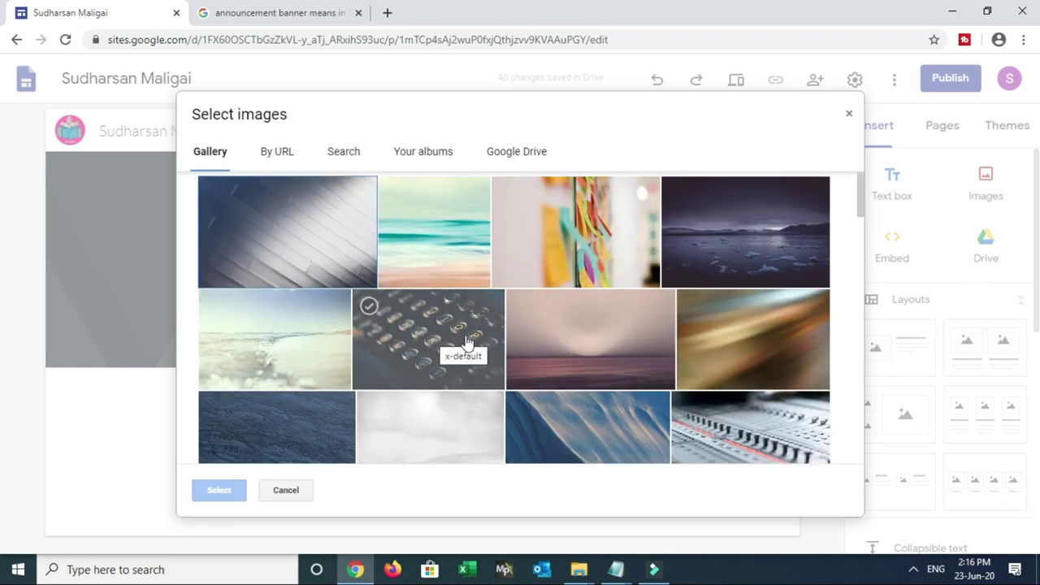
click(341, 154)
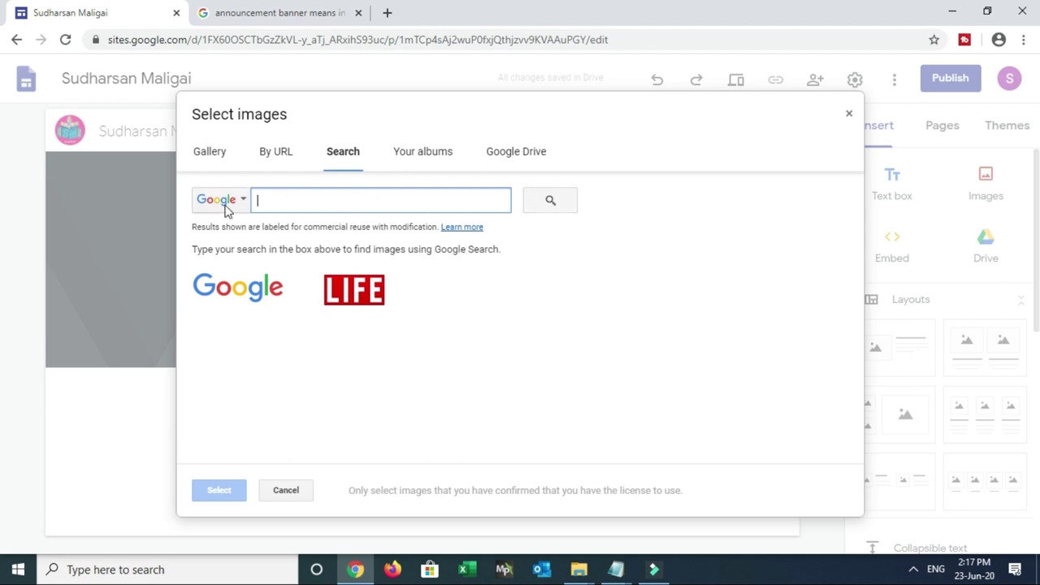
click(279, 204)
click(849, 113)
Upload the image "home page back ground" from the item folder as the page's header image.
click(174, 347)
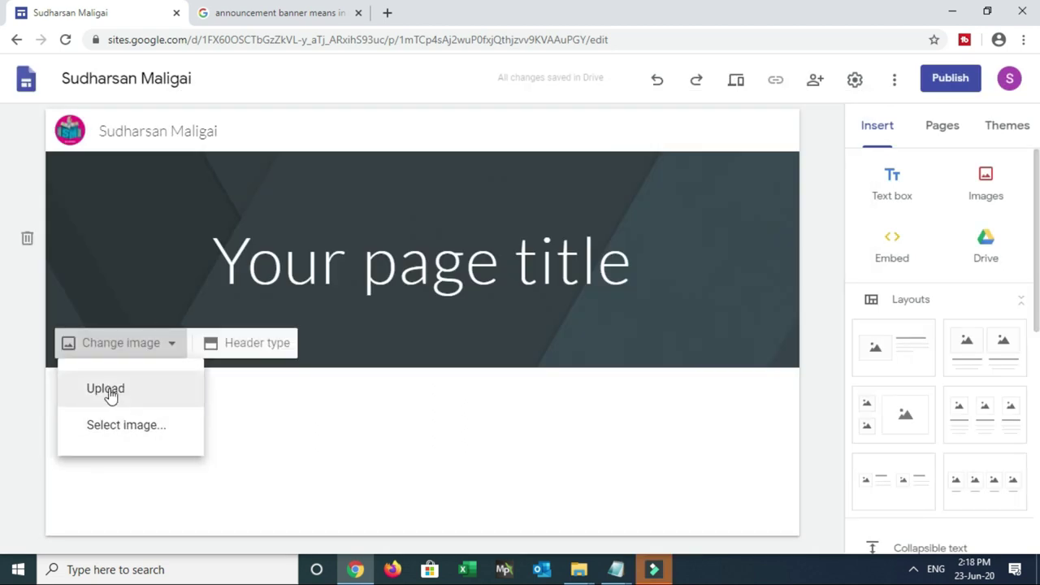
click(108, 390)
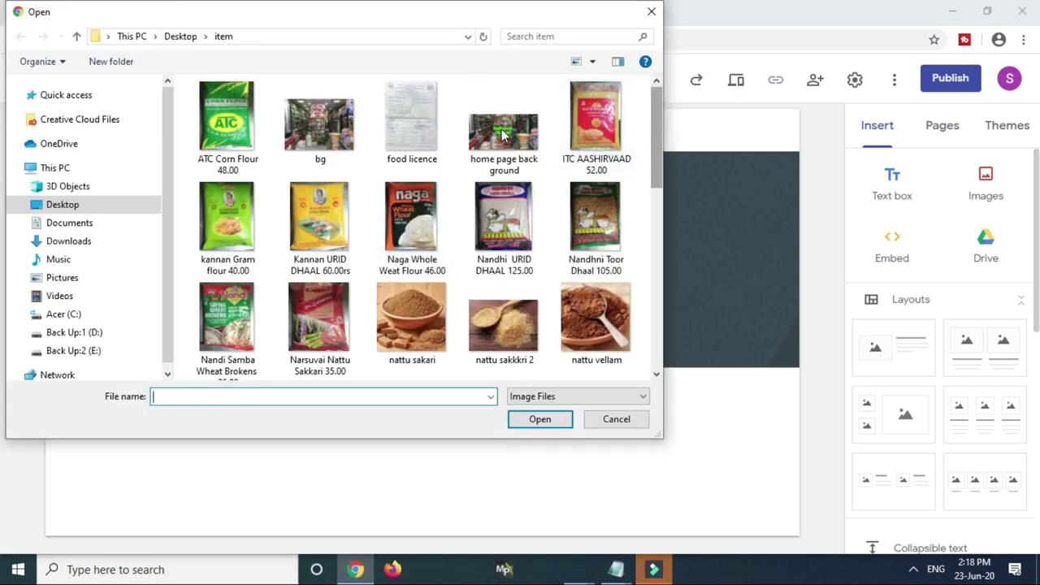
click(503, 134)
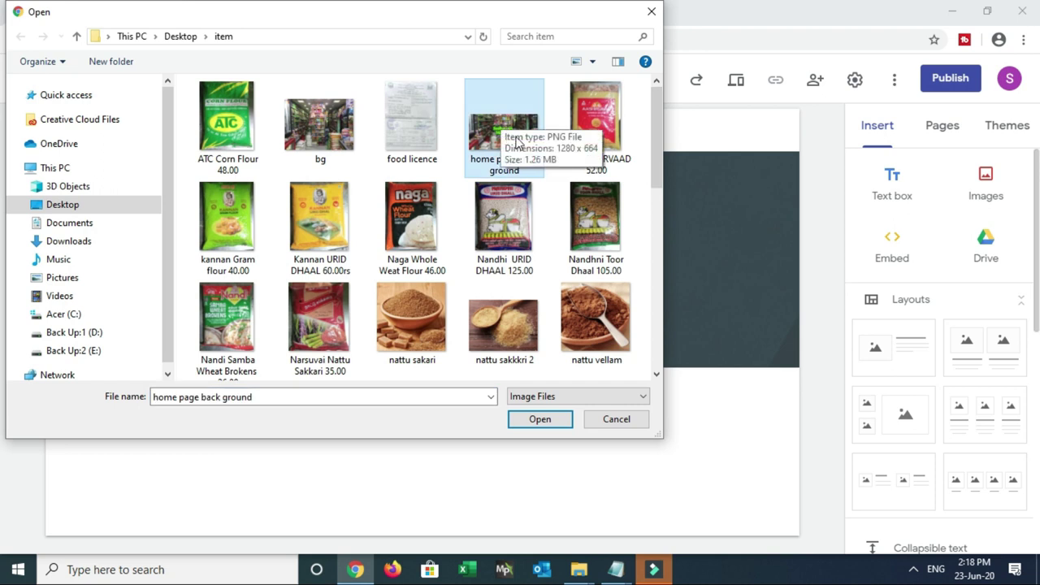
click(535, 423)
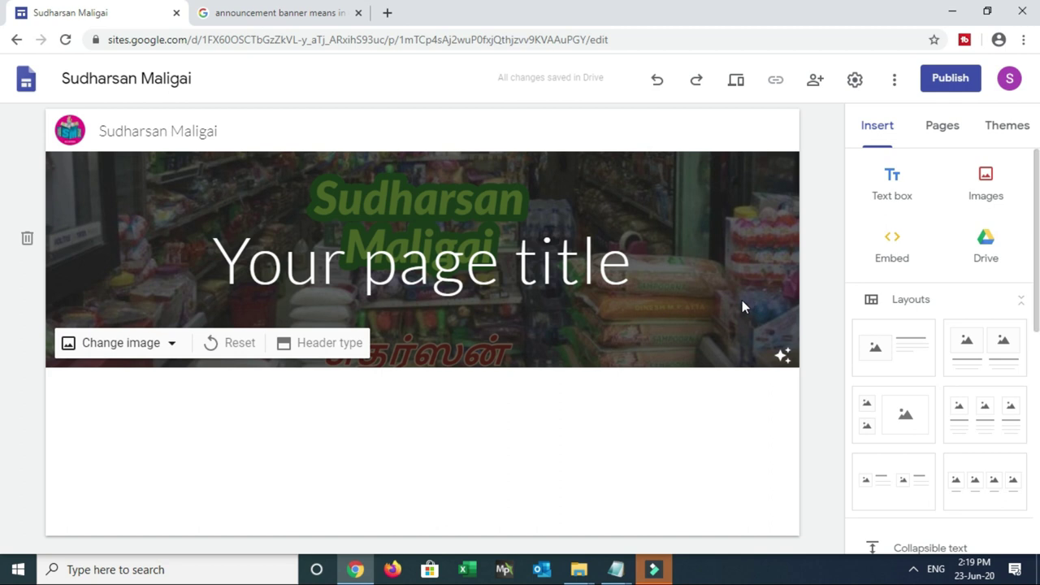
Turn off the header image's readability adjustment, try the Title only, Banner and Large banner header types, and set the type to Cover.
click(780, 357)
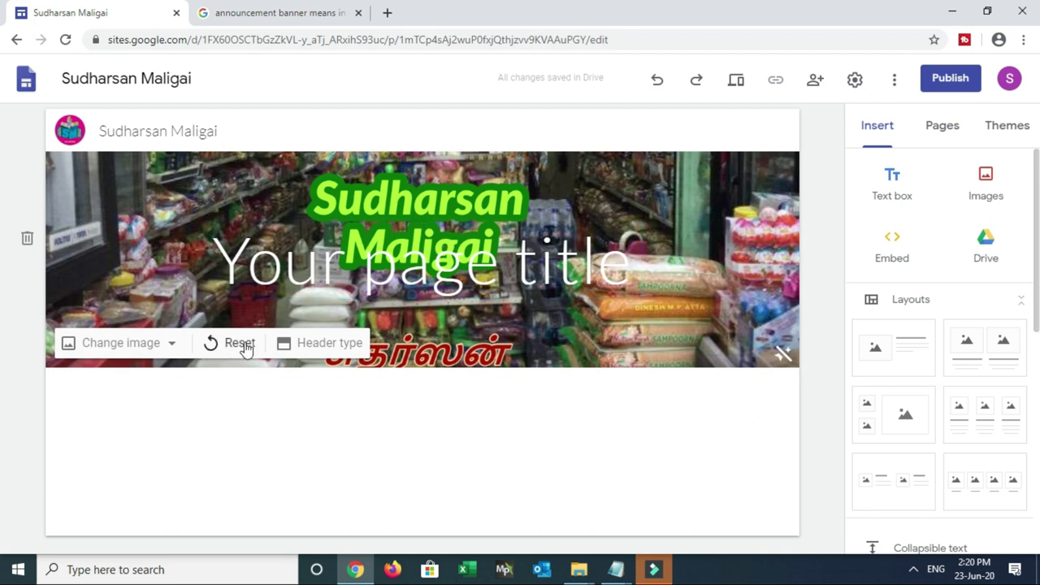
click(329, 344)
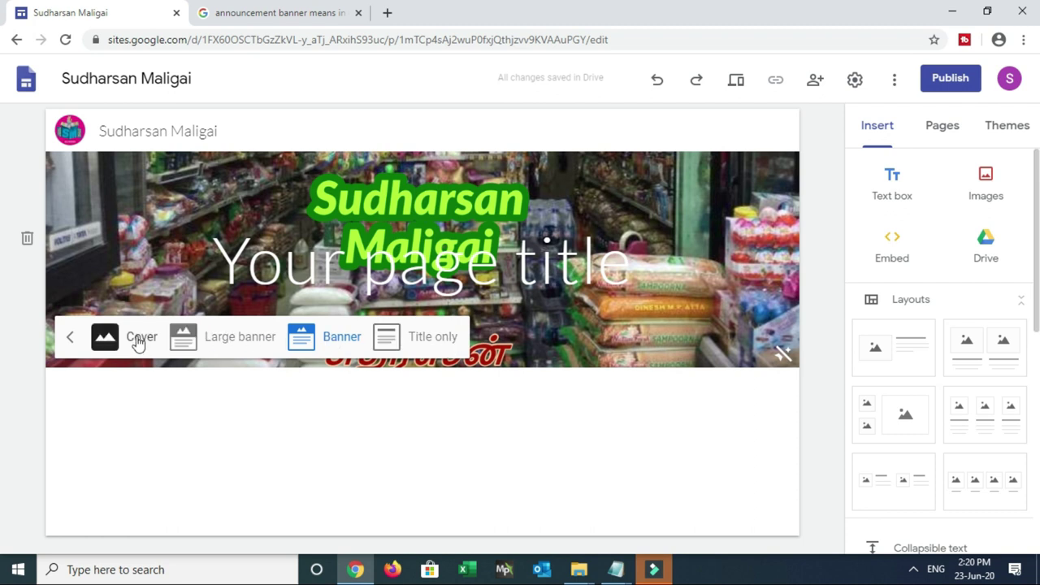
click(427, 345)
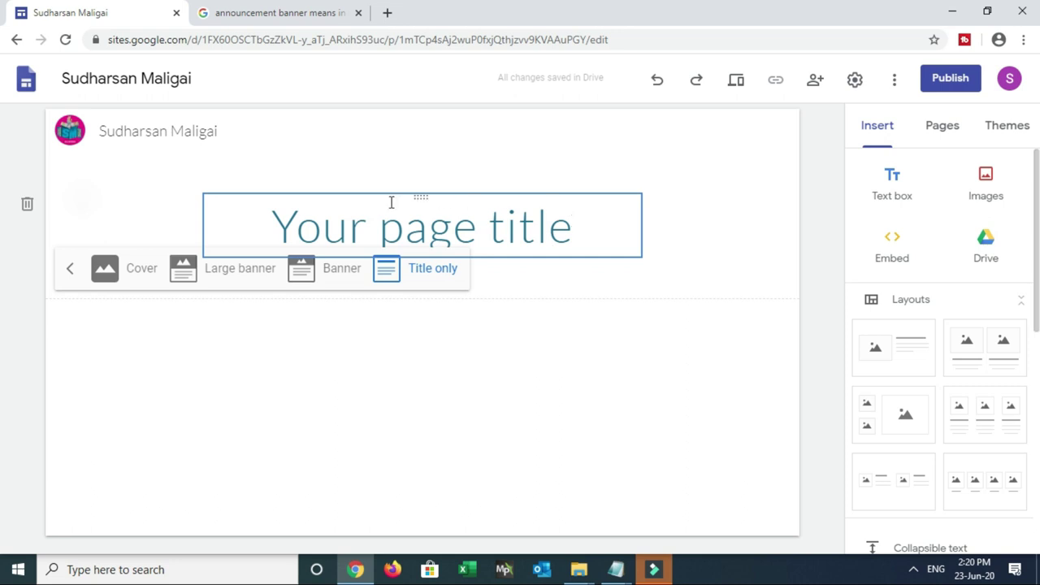
click(355, 275)
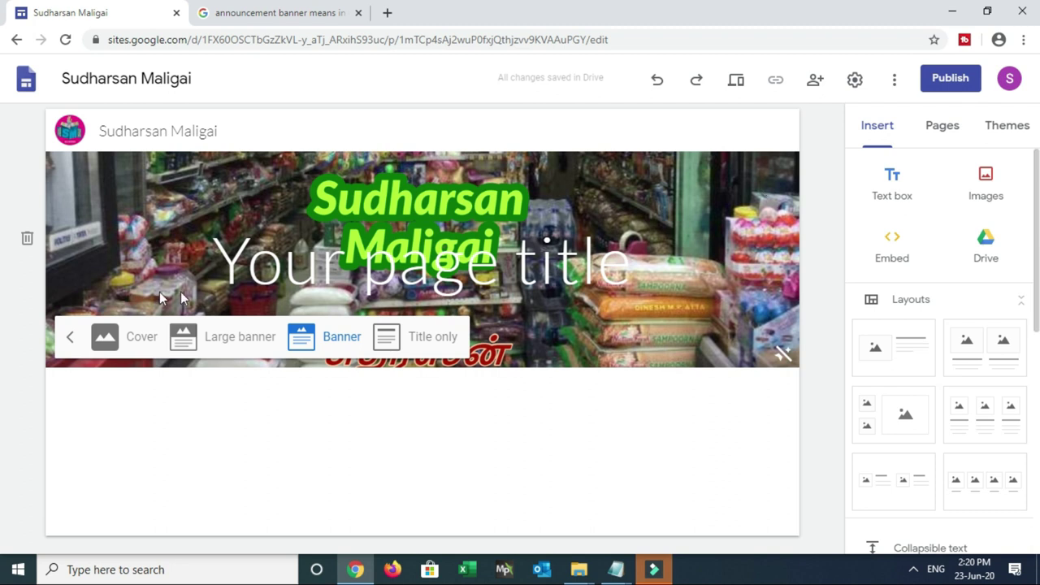
click(239, 336)
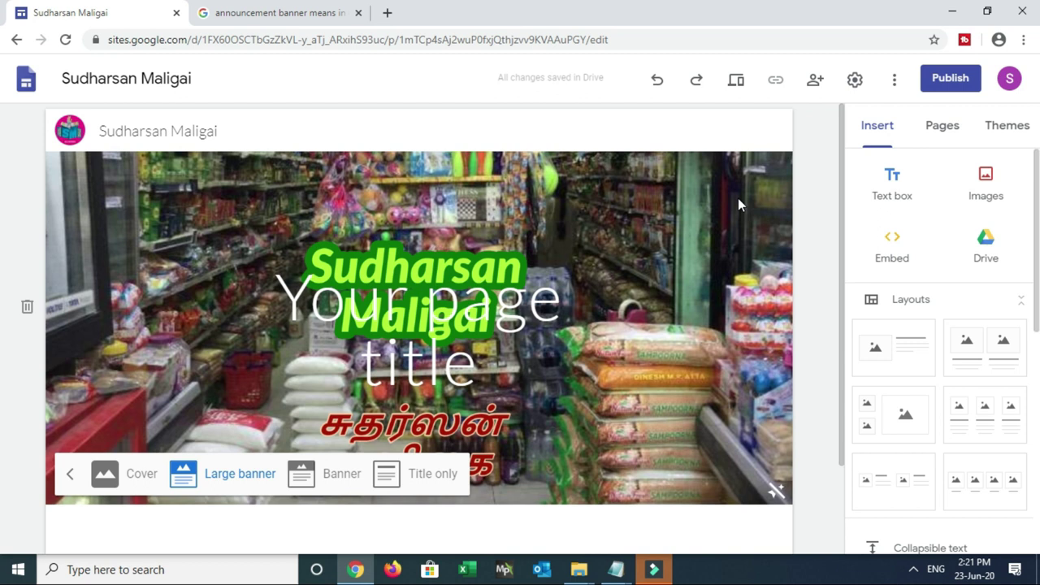
click(114, 476)
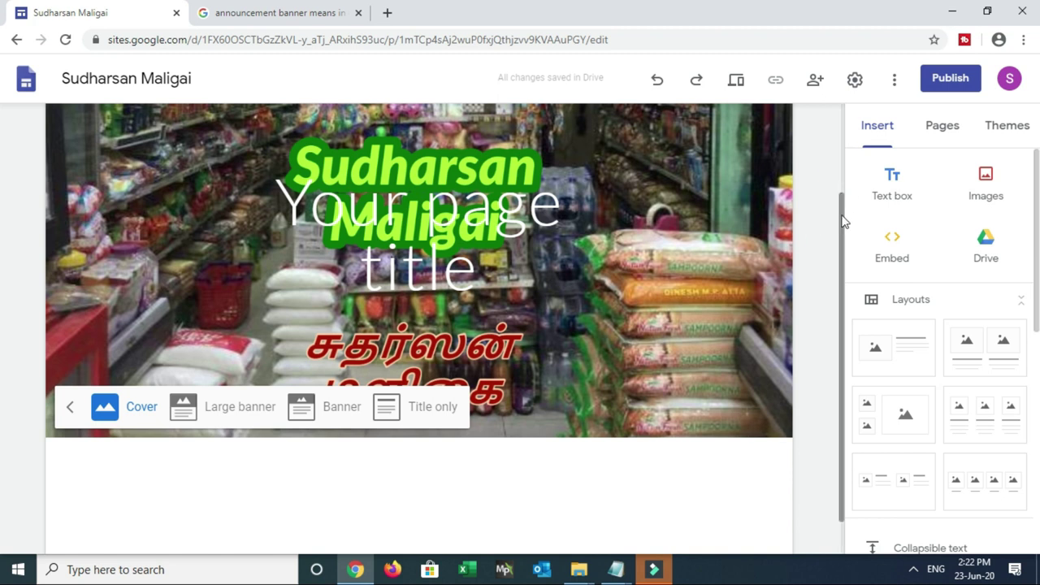
Delete the placeholder text "Your page title" from the header.
drag(842, 221, 842, 244)
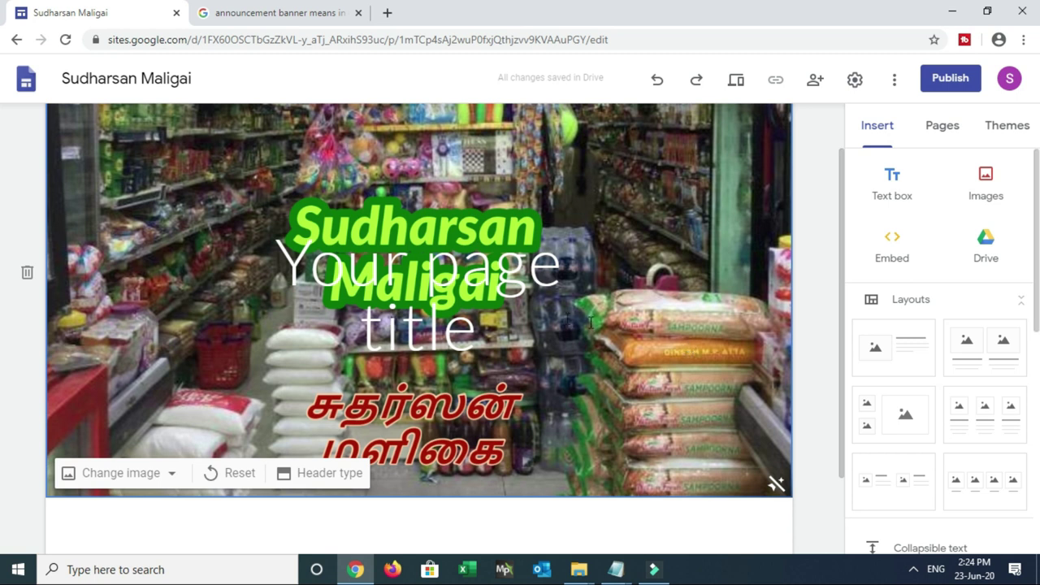
drag(498, 334, 264, 270)
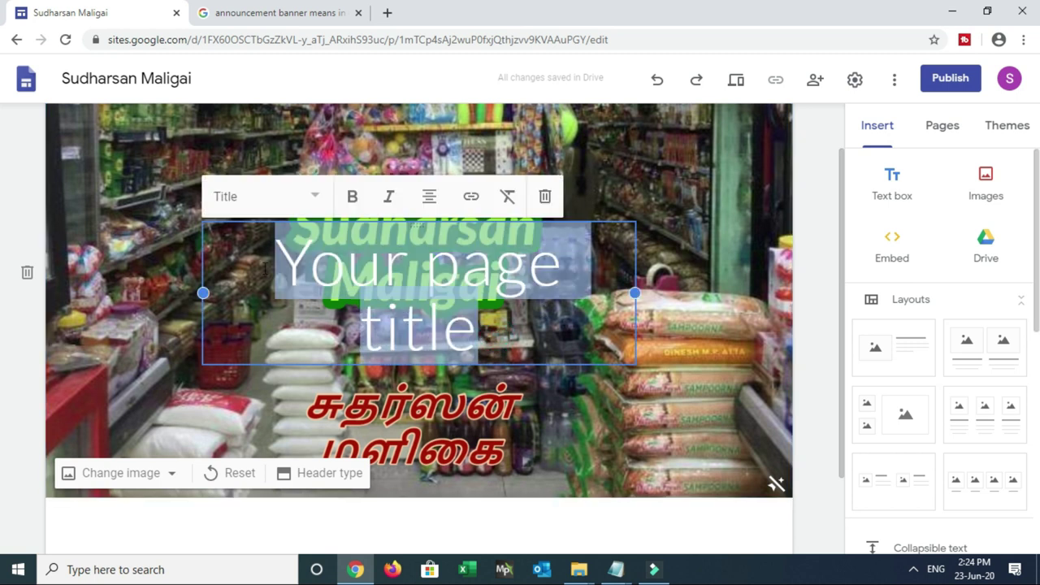
key(BackSpace)
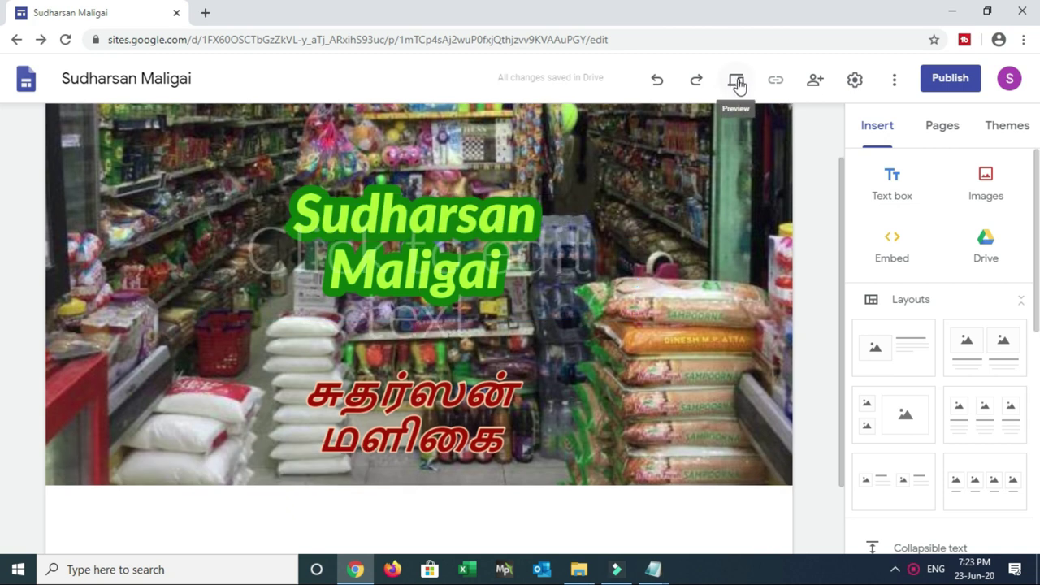
Preview the site in its desktop, tablet and phone layouts, and close the preview.
click(737, 81)
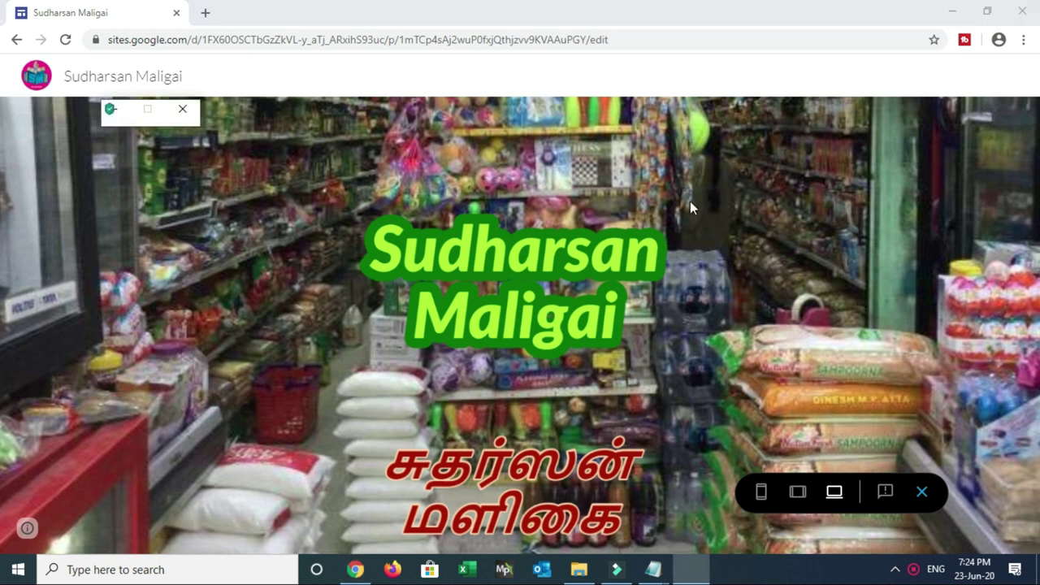
click(796, 494)
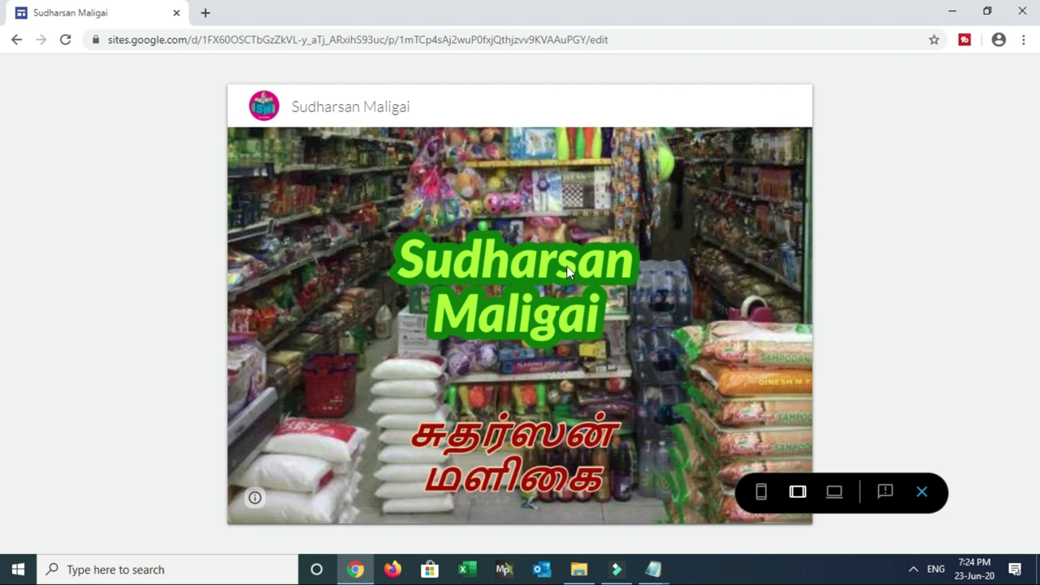
click(772, 494)
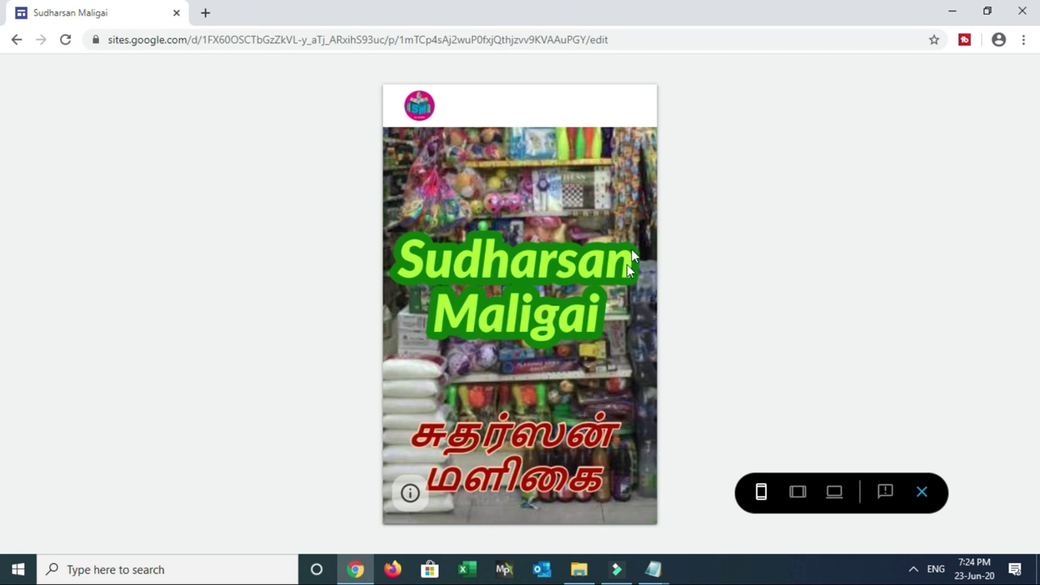
click(921, 493)
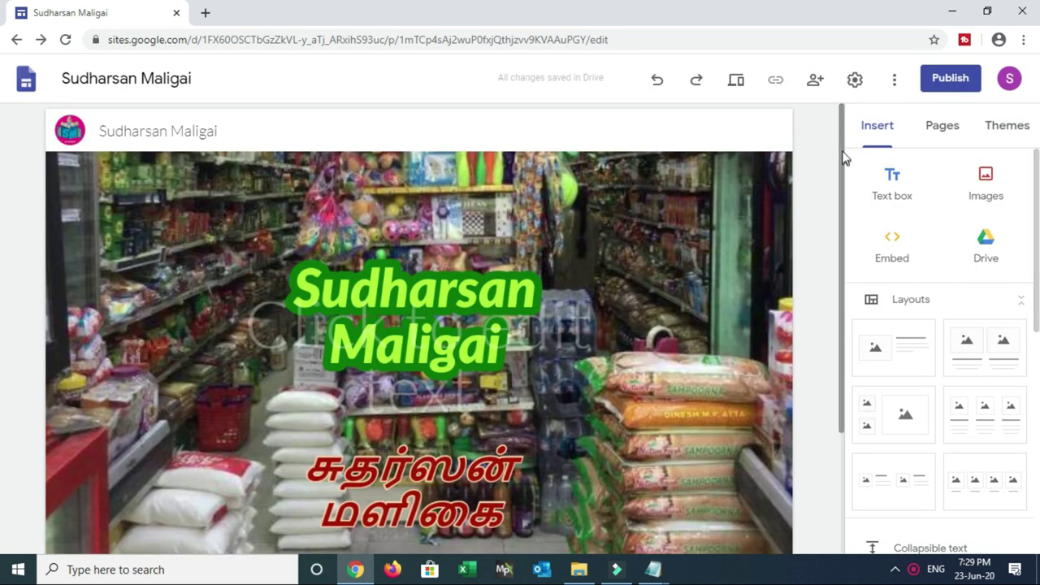
Bring up the Add Footer option at the end of the page.
drag(840, 154, 850, 302)
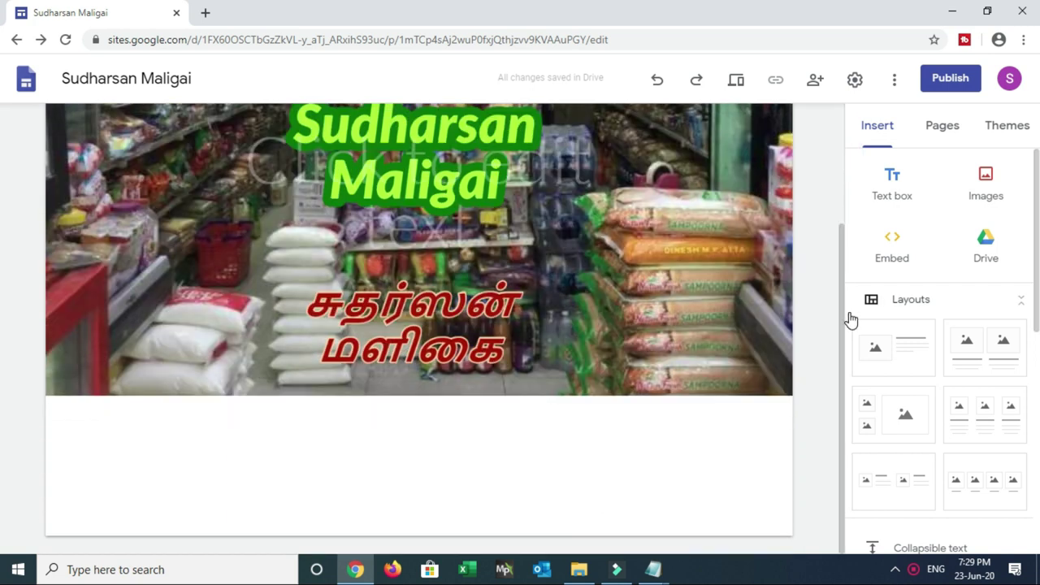
mouse_move(658, 303)
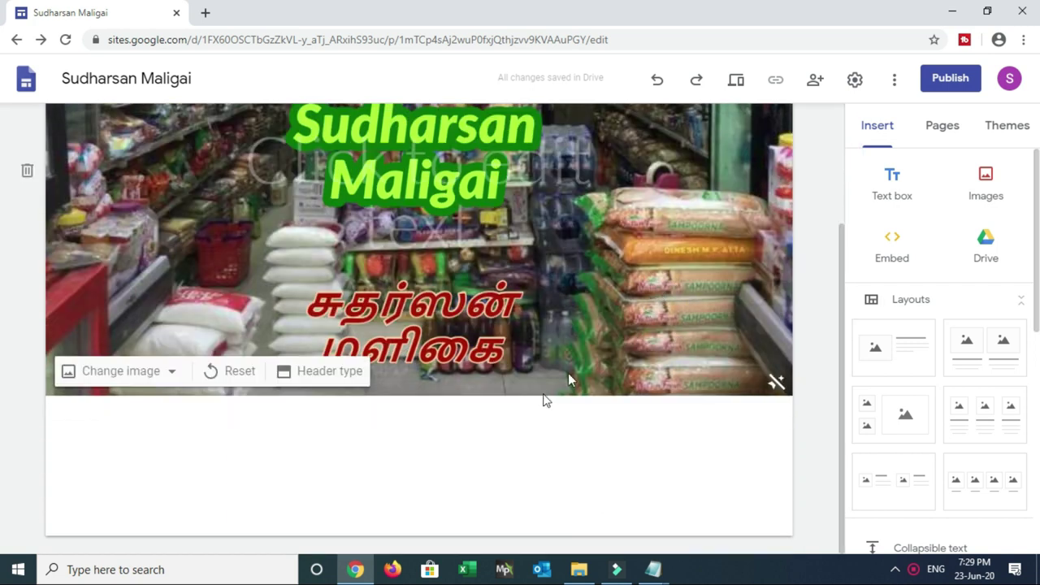
mouse_move(569, 432)
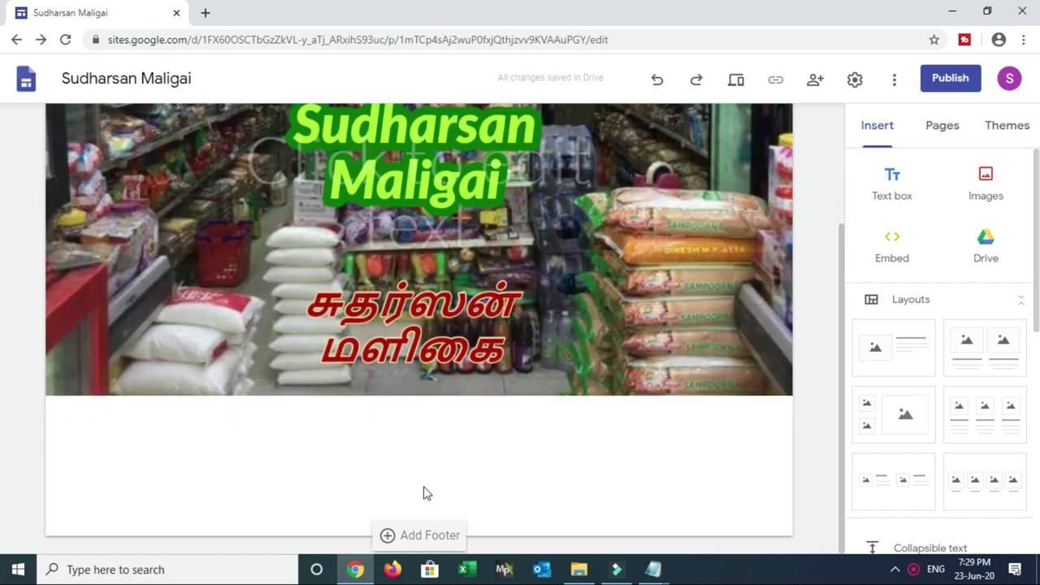